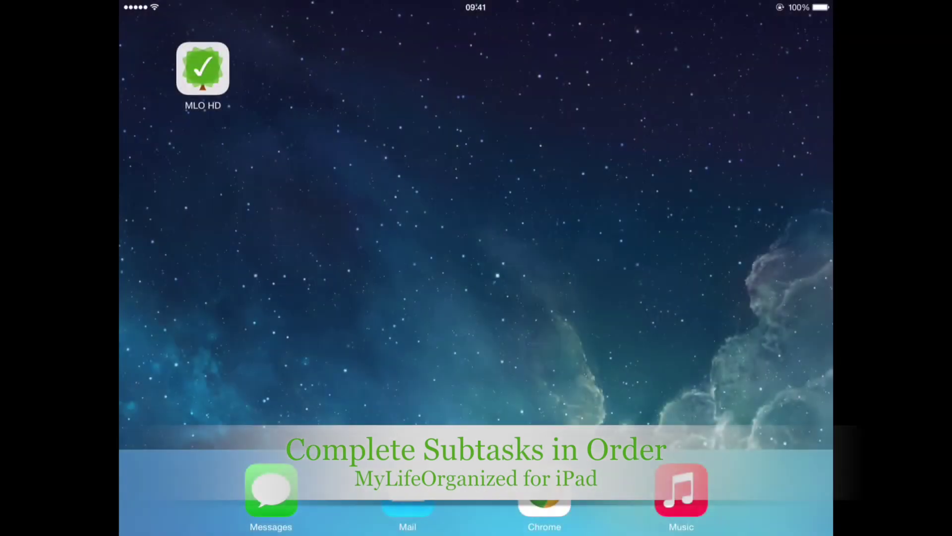
- Launch MLO HD, expand Bedroom Remodeling, and browse its tasks down to Simultaneous tasks
{"action": "left_click", "coordinate": [203, 69]}
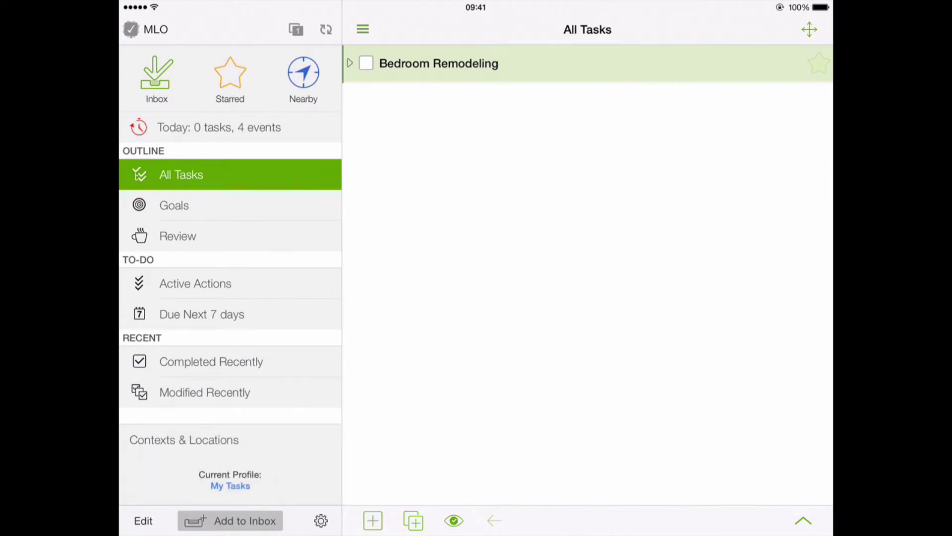
{"action": "left_click", "coordinate": [527, 55]}
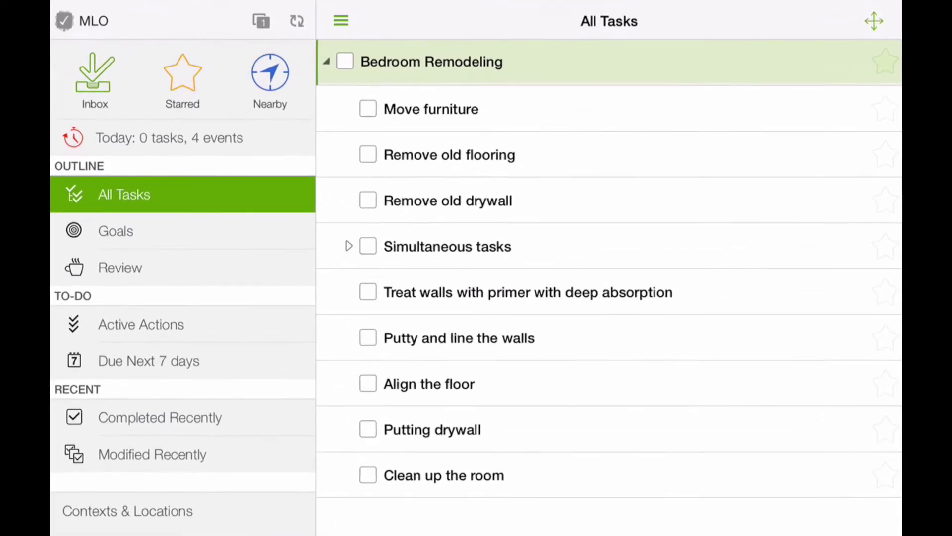
{"action": "left_click", "coordinate": [724, 110]}
{"action": "left_click", "coordinate": [719, 165]}
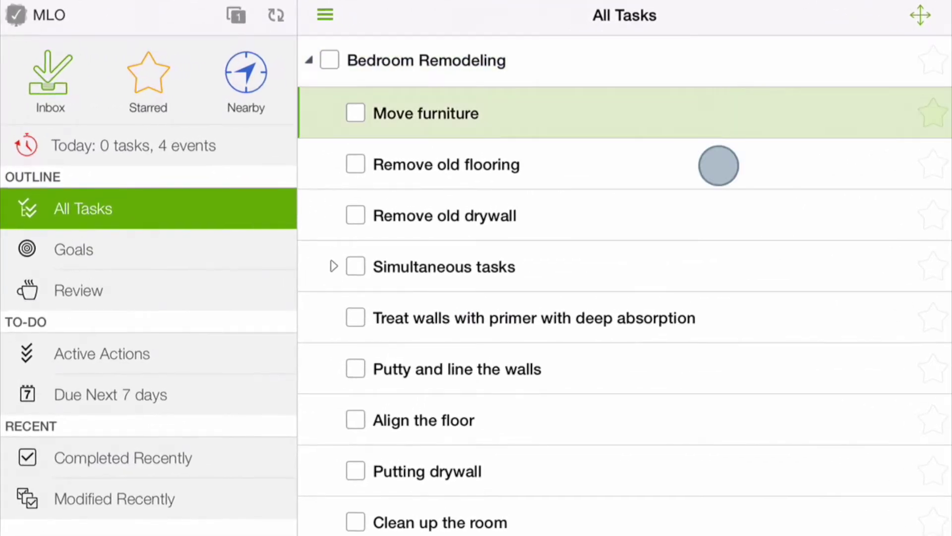
{"action": "left_click", "coordinate": [728, 219]}
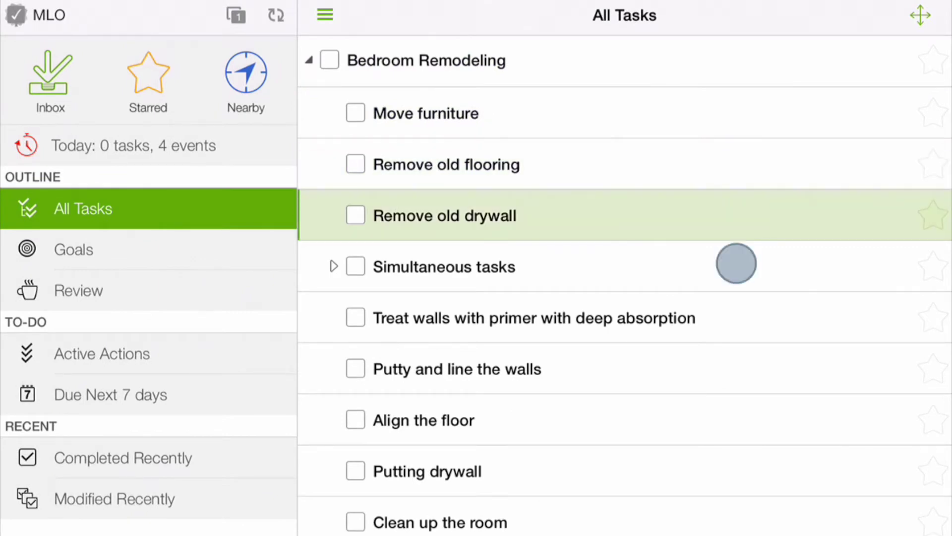
{"action": "left_click", "coordinate": [737, 262]}
{"action": "left_click", "coordinate": [334, 267]}
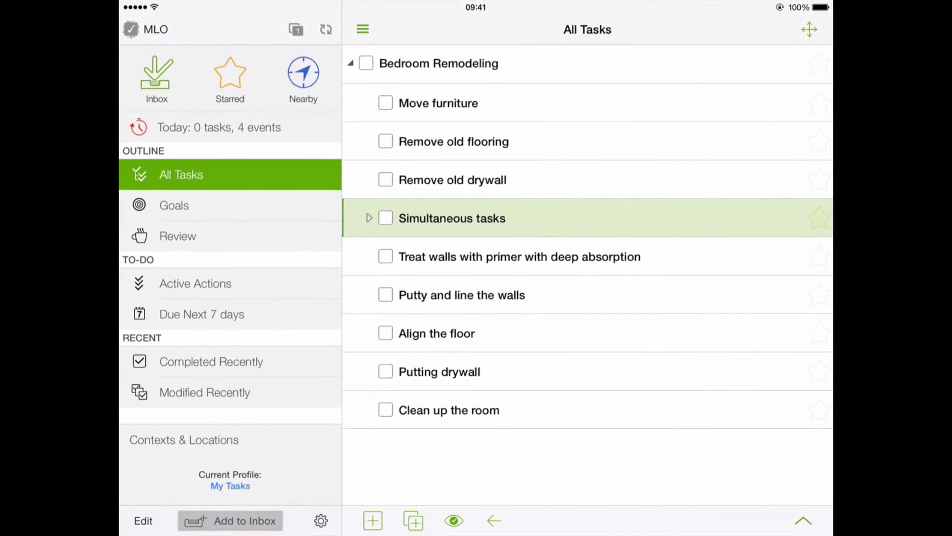
{"action": "left_click", "coordinate": [171, 282]}
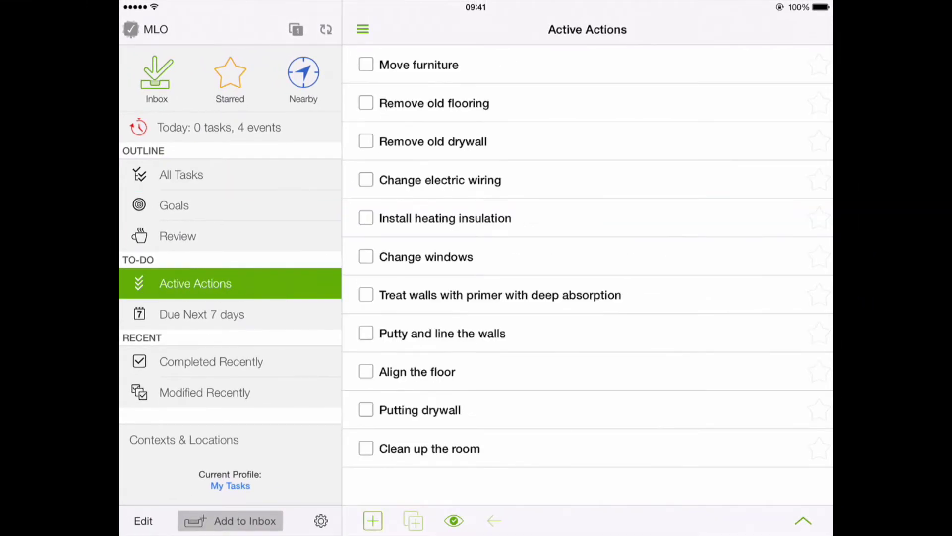
{"action": "left_click", "coordinate": [628, 66]}
{"action": "left_click", "coordinate": [656, 106]}
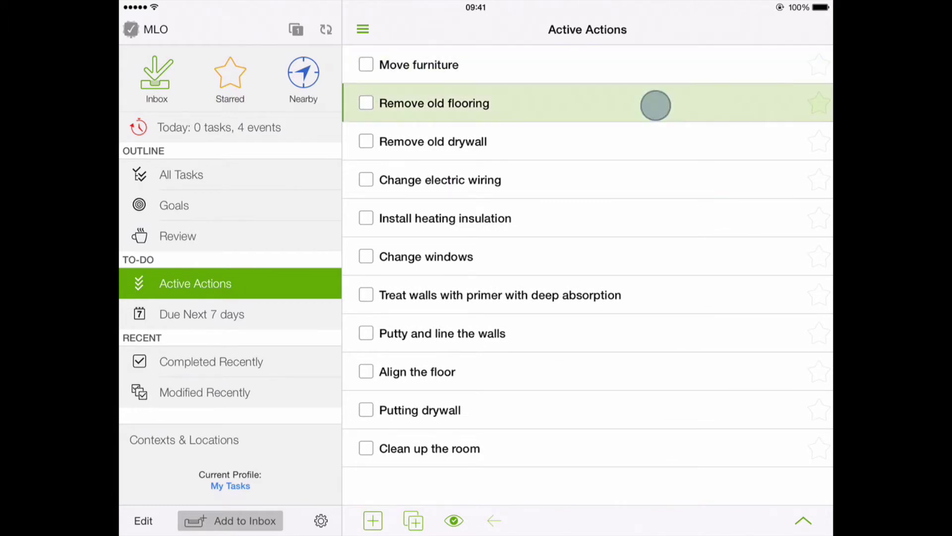
{"action": "left_click", "coordinate": [653, 142]}
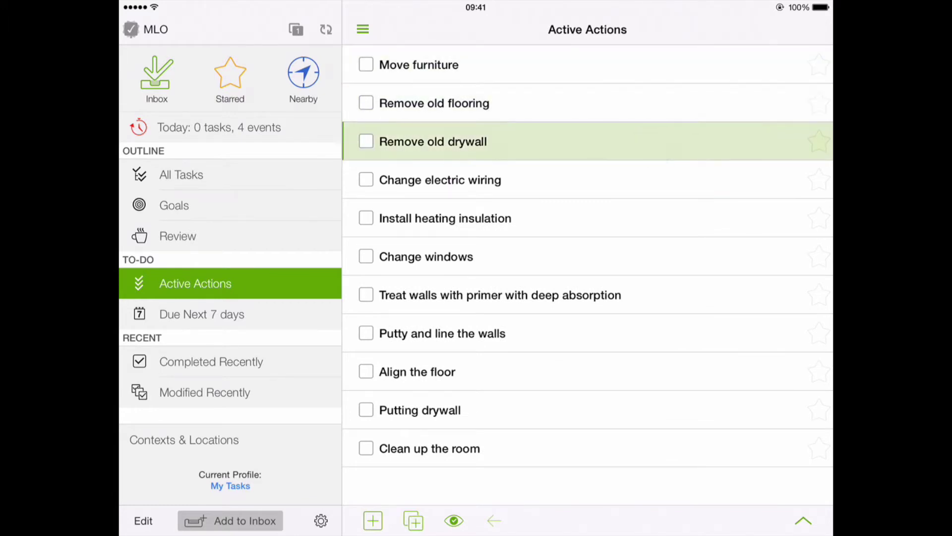
{"action": "left_click", "coordinate": [657, 180]}
{"action": "left_click", "coordinate": [653, 216]}
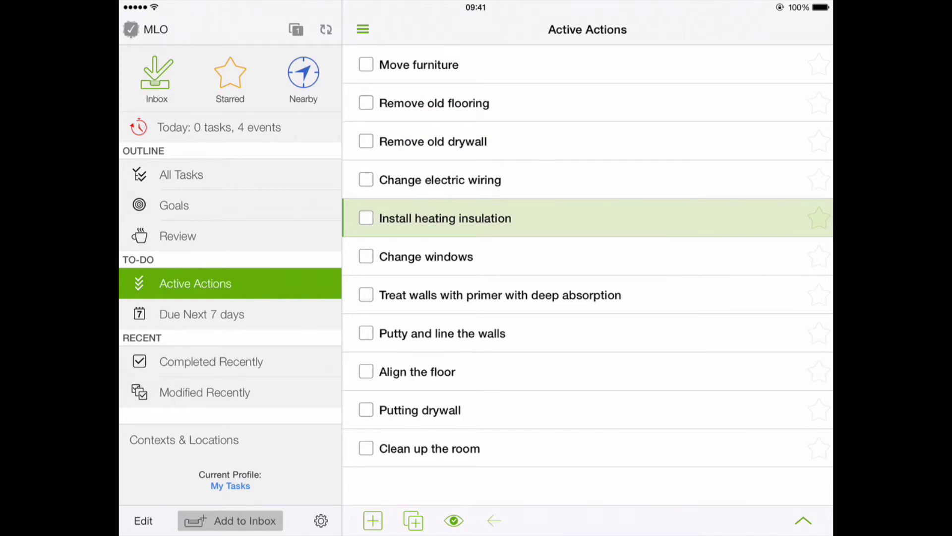
{"action": "left_click", "coordinate": [621, 103]}
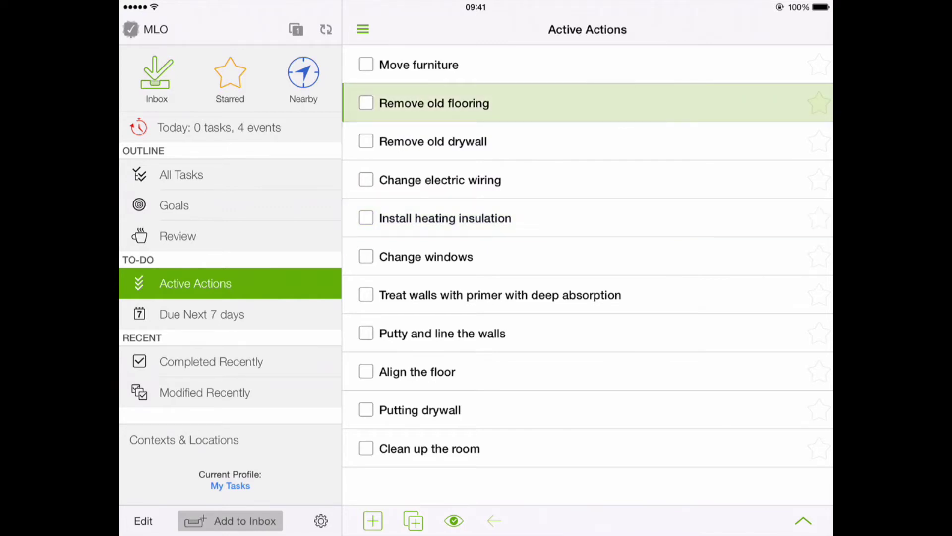
{"action": "left_click", "coordinate": [475, 65]}
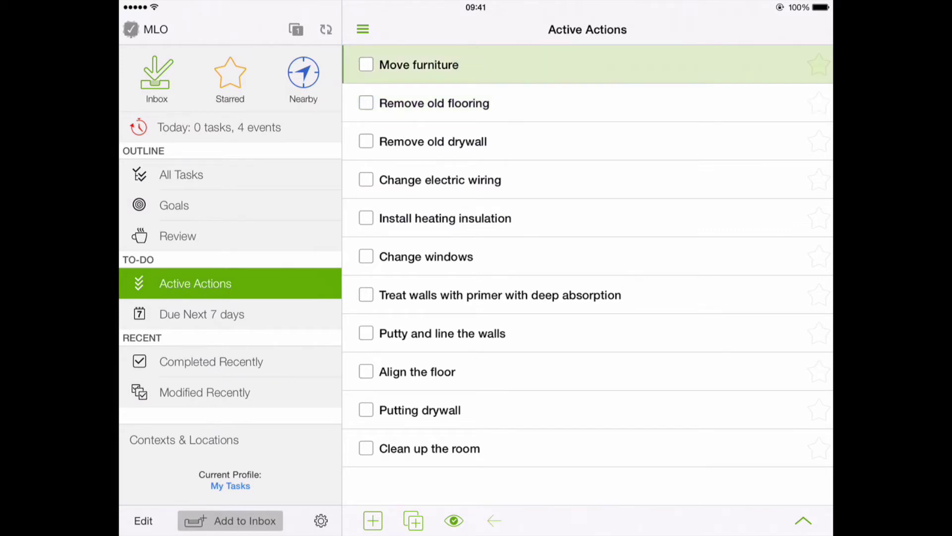
{"action": "left_click", "coordinate": [474, 410]}
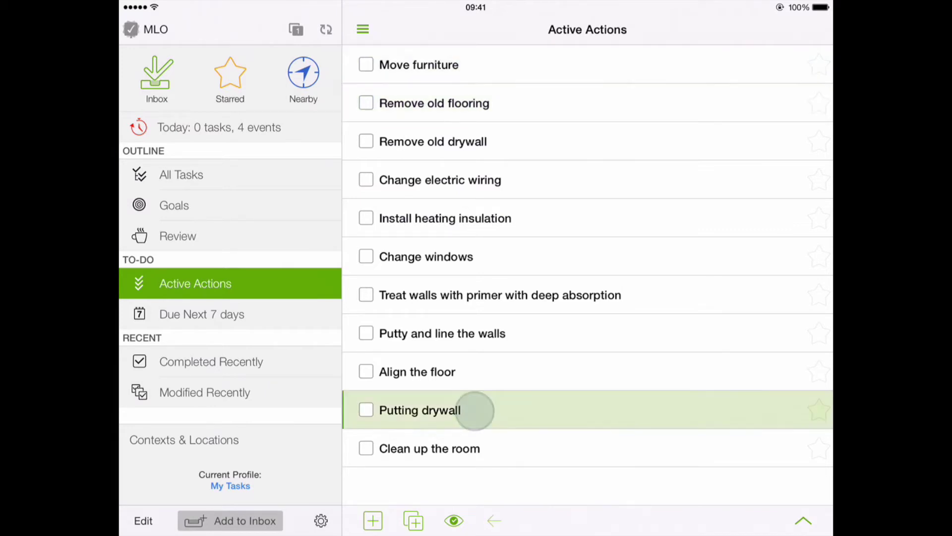
{"action": "left_click", "coordinate": [498, 141]}
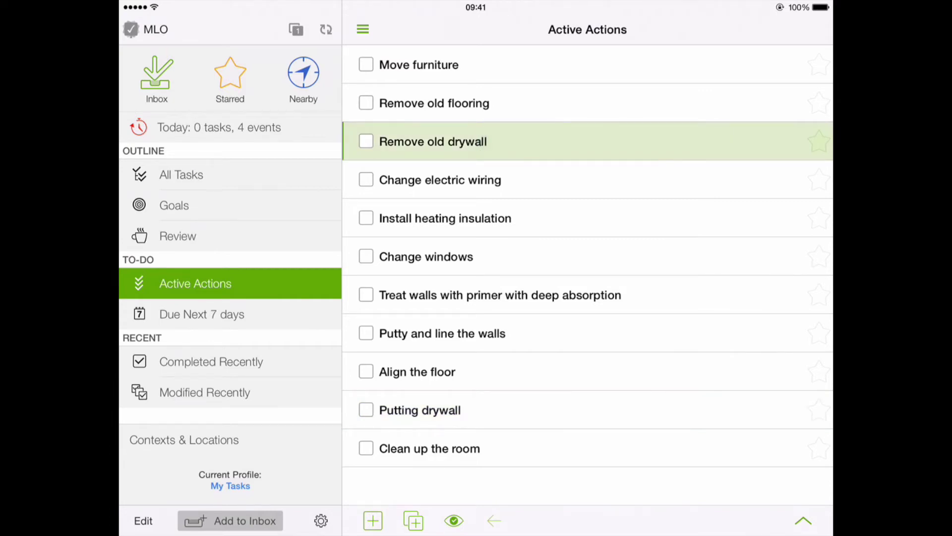
{"action": "left_click", "coordinate": [266, 173]}
- Switch on Subtasks in Order in Bedroom Remodeling's info panel, then close the panel
{"action": "left_click", "coordinate": [603, 63]}
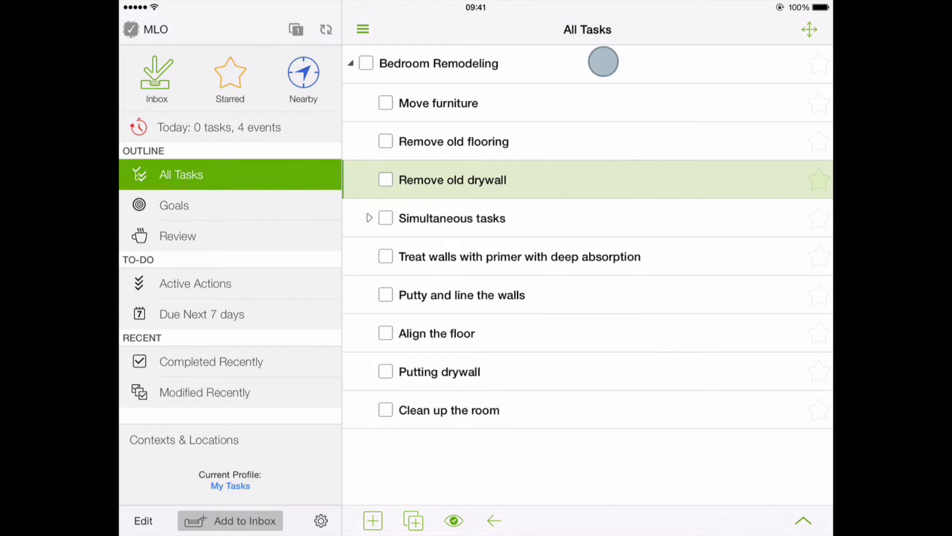
{"action": "left_click", "coordinate": [604, 63]}
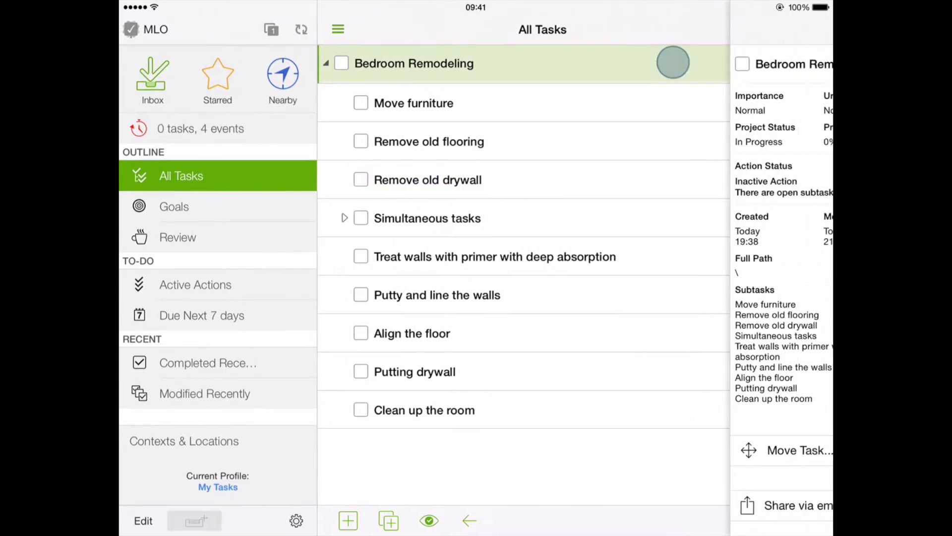
{"action": "left_click", "coordinate": [810, 29]}
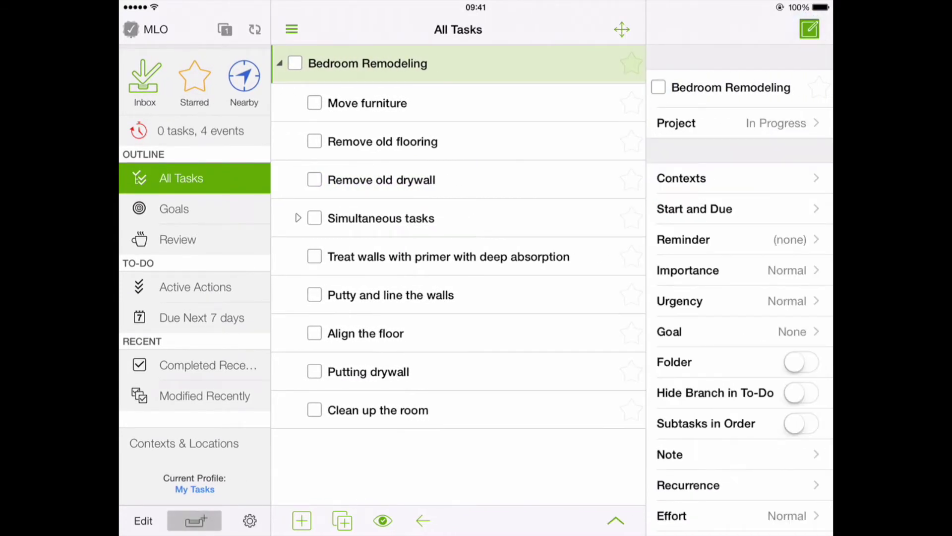
{"action": "left_click_drag", "start_coordinate": [702, 423], "coordinate": [723, 422]}
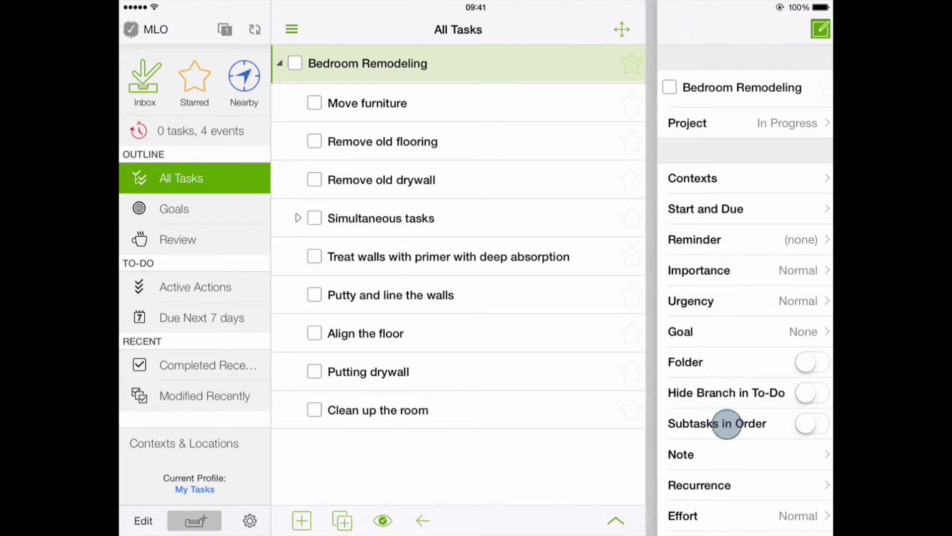
{"action": "left_click", "coordinate": [801, 423]}
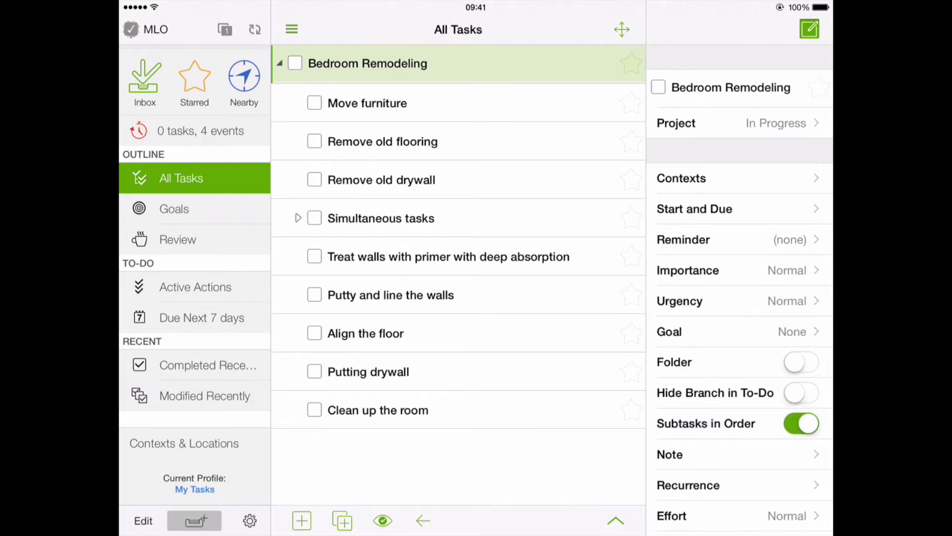
{"action": "left_click", "coordinate": [810, 29]}
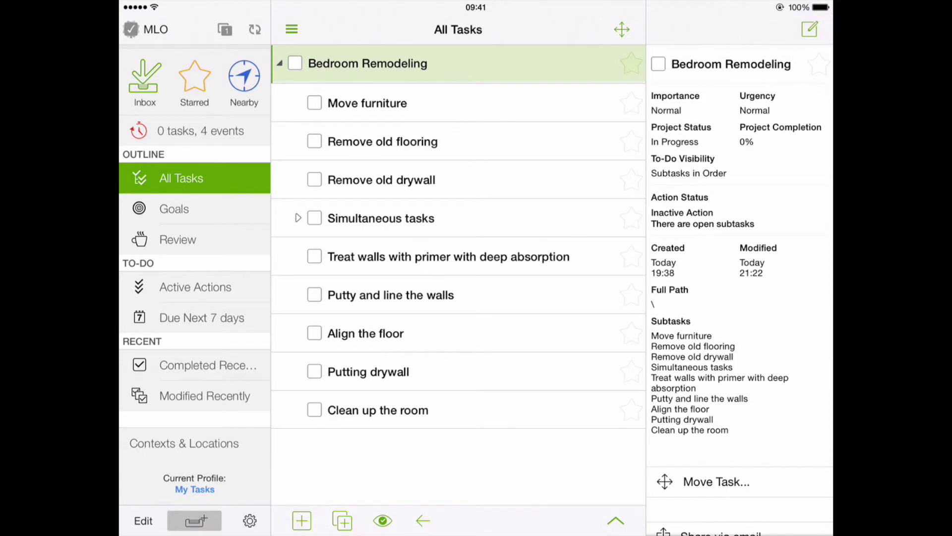
{"action": "left_click_drag", "start_coordinate": [571, 64], "coordinate": [674, 67]}
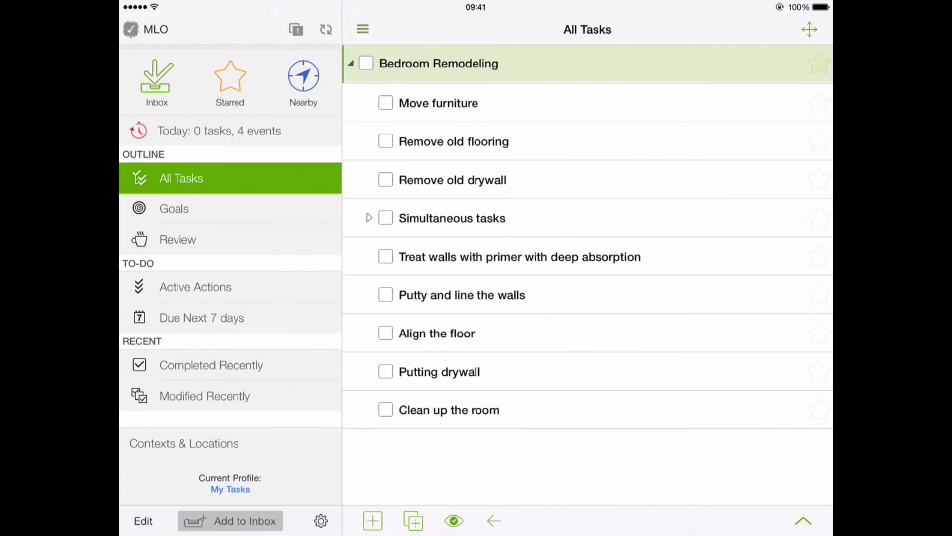
- Complete Move furniture and Remove old flooring in Active Actions, then return to All Tasks
{"action": "left_click", "coordinate": [202, 286]}
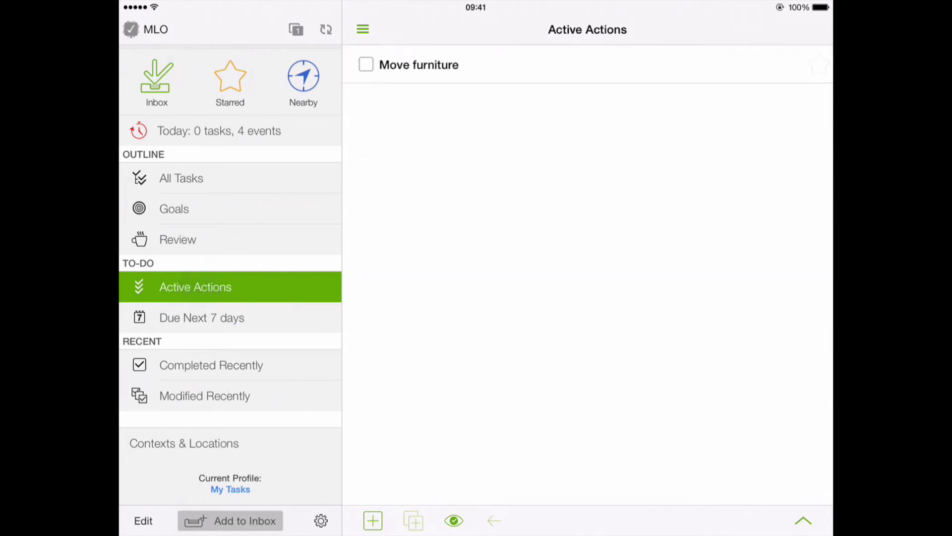
{"action": "left_click", "coordinate": [499, 63]}
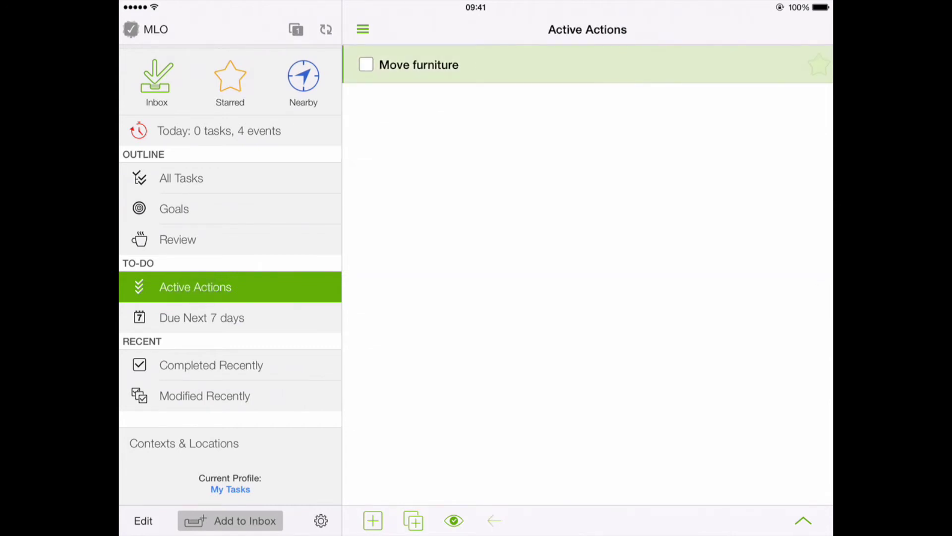
{"action": "left_click", "coordinate": [366, 65]}
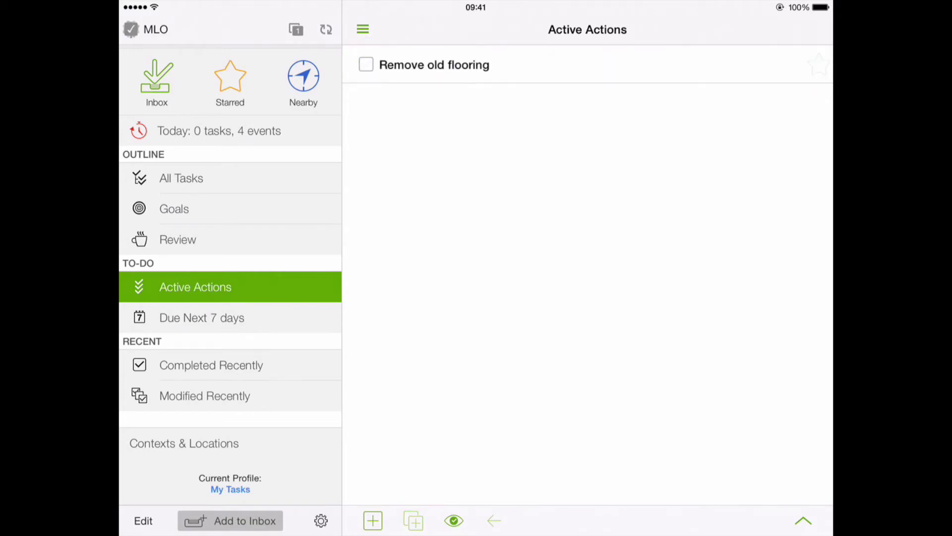
{"action": "left_click", "coordinate": [366, 65]}
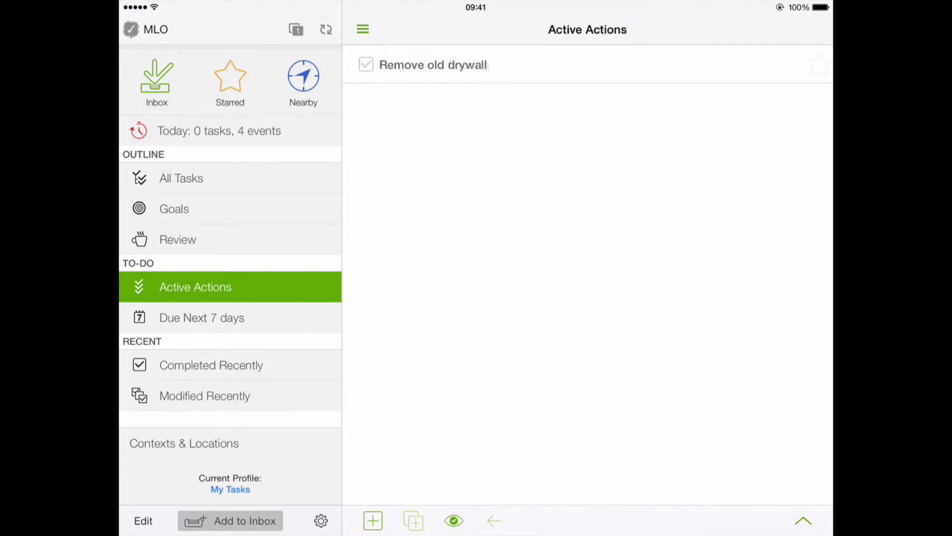
{"action": "left_click", "coordinate": [508, 59]}
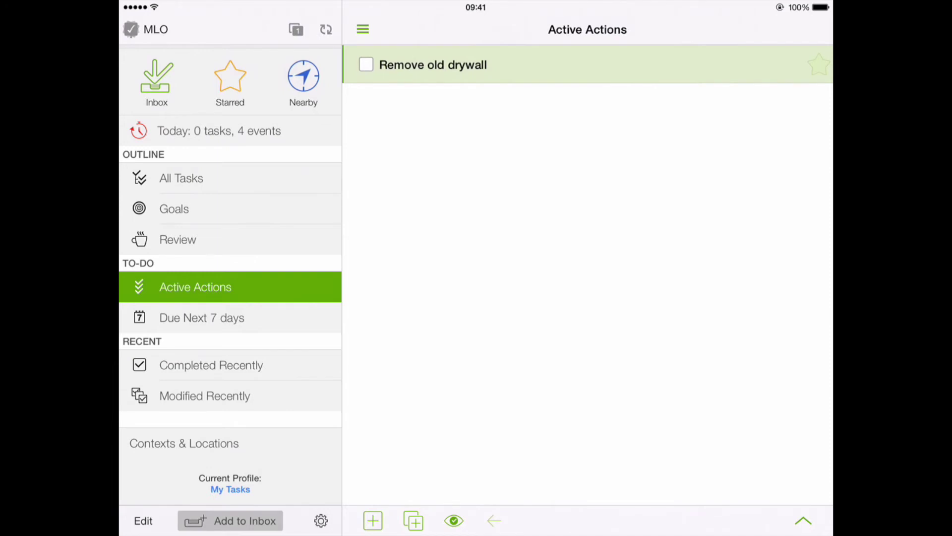
{"action": "left_click", "coordinate": [181, 178]}
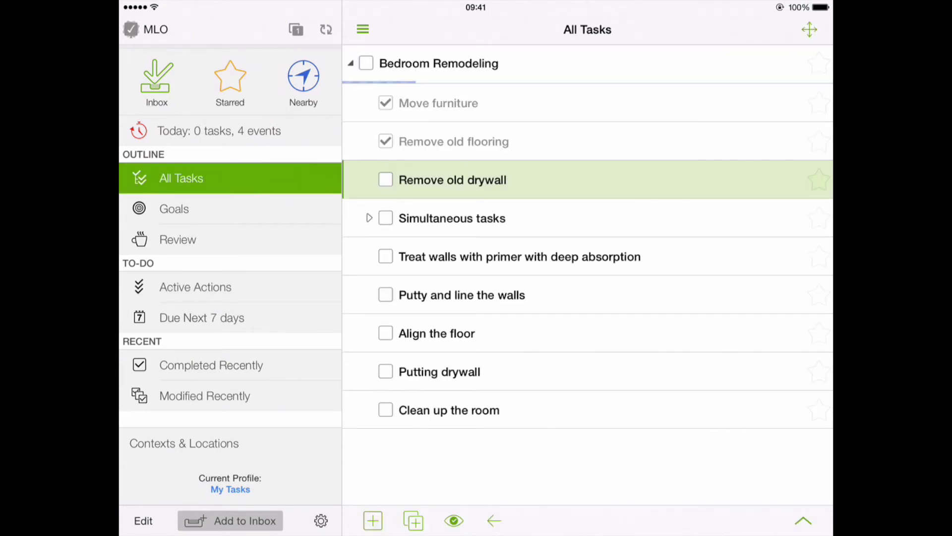
- Browse Simultaneous tasks' wiring, insulation and windows subtasks, then complete Remove old drywall
{"action": "key", "text": "Down"}
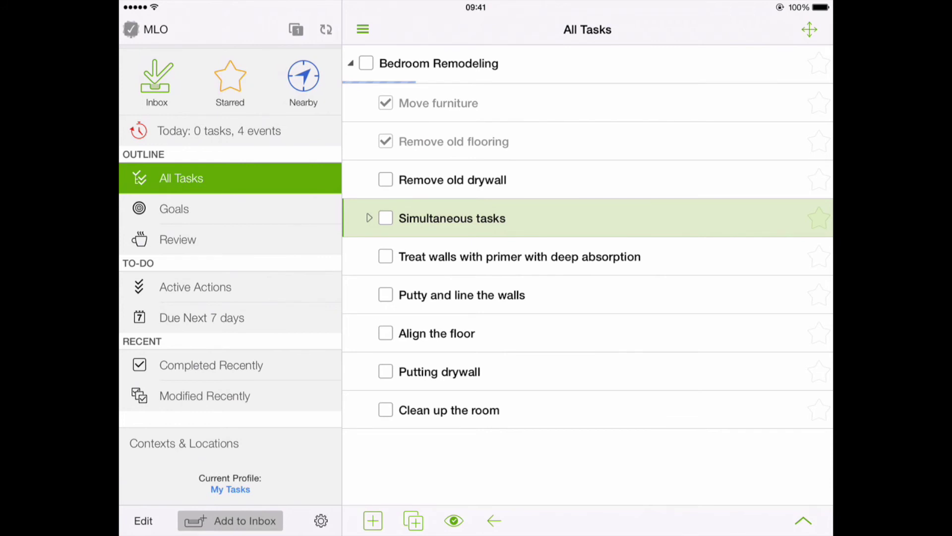
{"action": "left_click", "coordinate": [502, 177]}
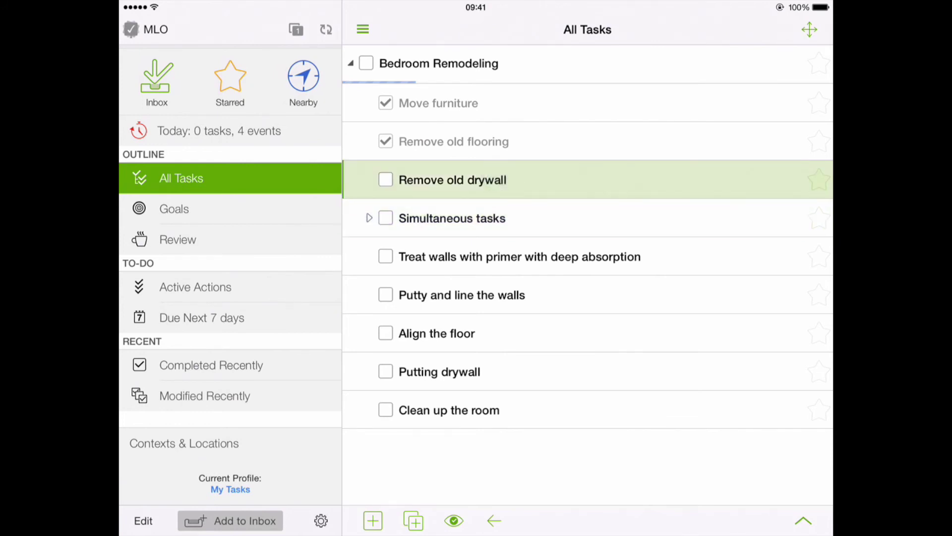
{"action": "left_click", "coordinate": [368, 218]}
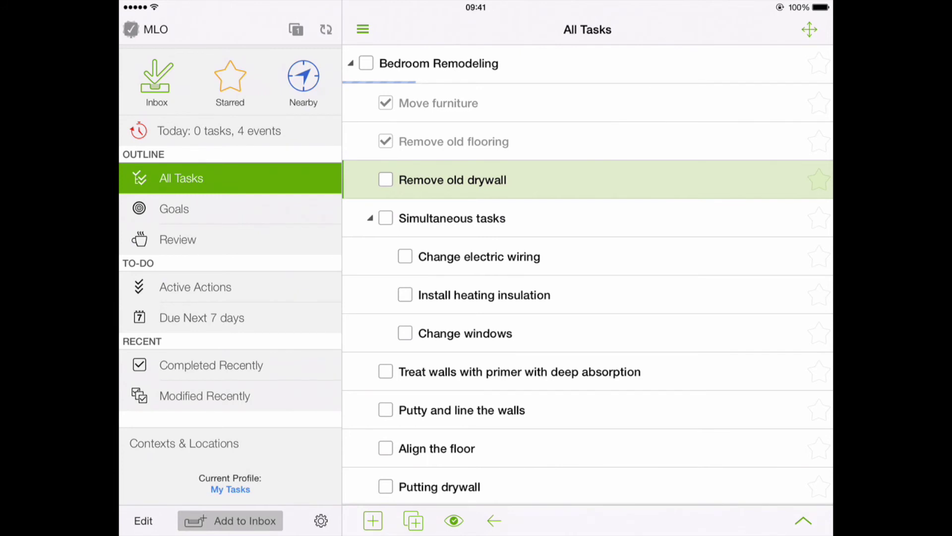
{"action": "left_click", "coordinate": [616, 255]}
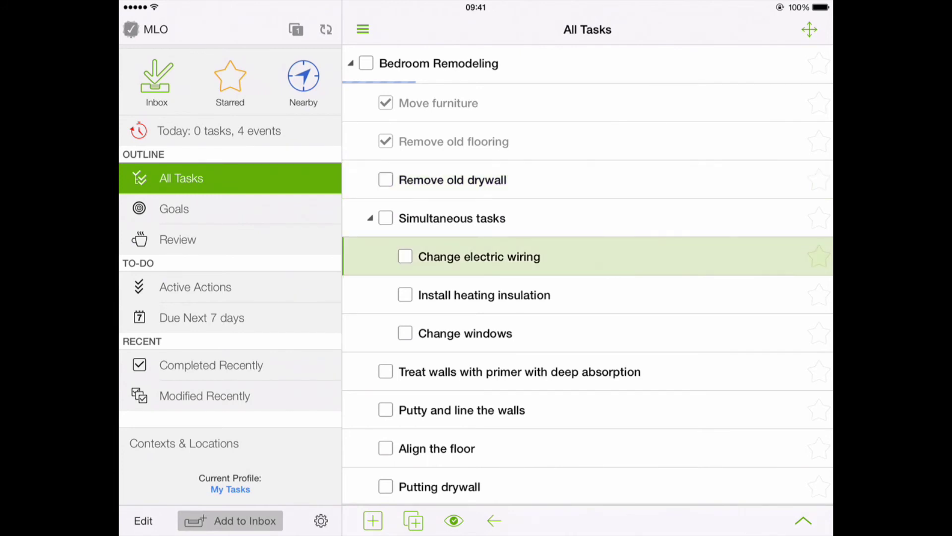
{"action": "left_click", "coordinate": [623, 291]}
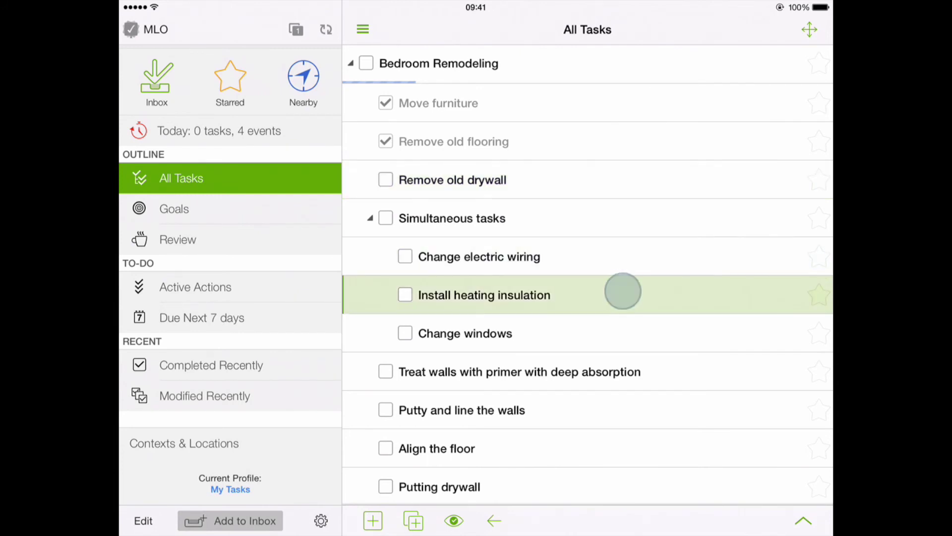
{"action": "left_click", "coordinate": [612, 330]}
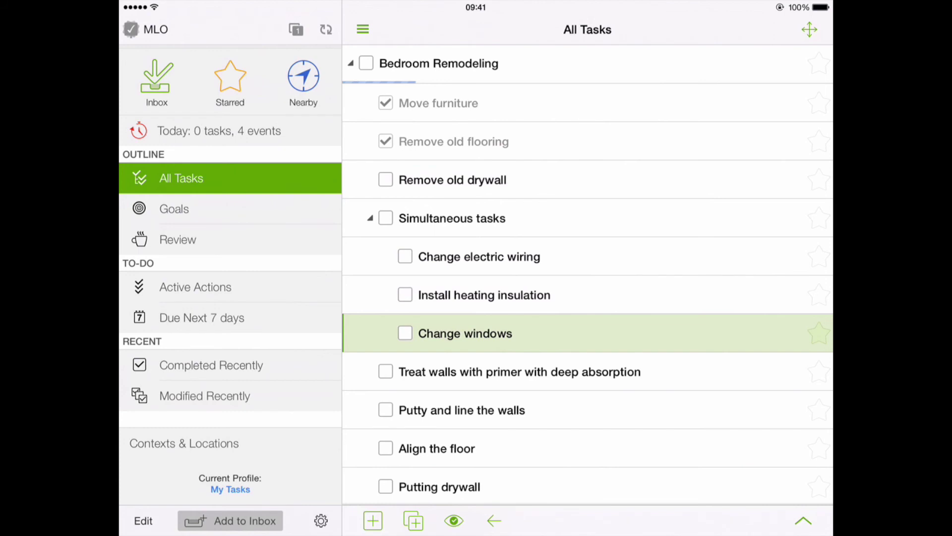
{"action": "left_click", "coordinate": [287, 289]}
{"action": "left_click", "coordinate": [367, 65]}
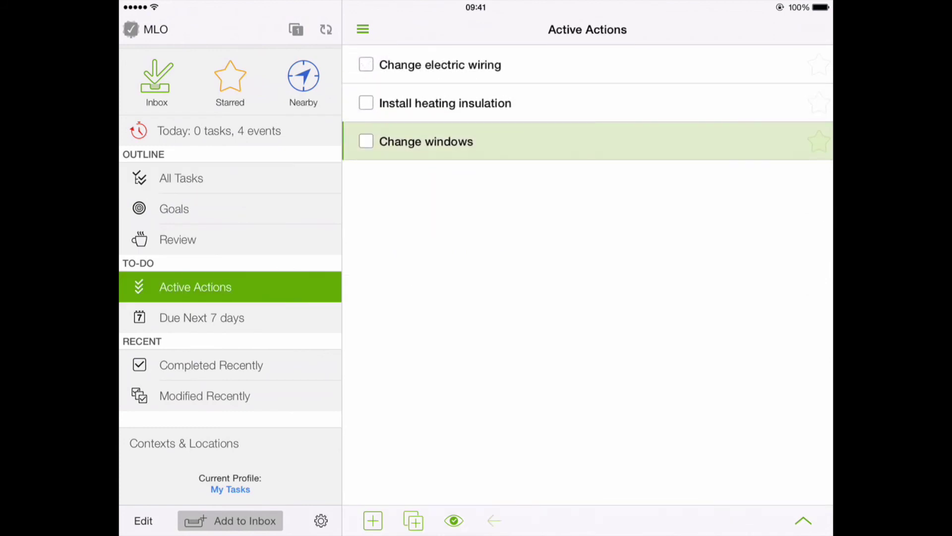
- Check off Change electric wiring, Install heating insulation, Change windows and Simultaneous tasks
{"action": "left_click", "coordinate": [366, 65]}
{"action": "left_click", "coordinate": [366, 102]}
{"action": "left_click", "coordinate": [366, 141]}
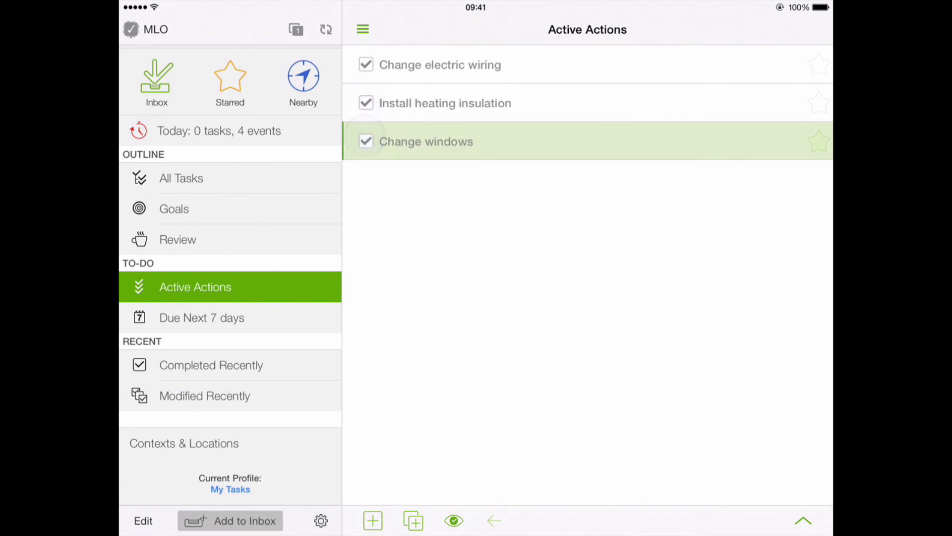
{"action": "left_click", "coordinate": [366, 65]}
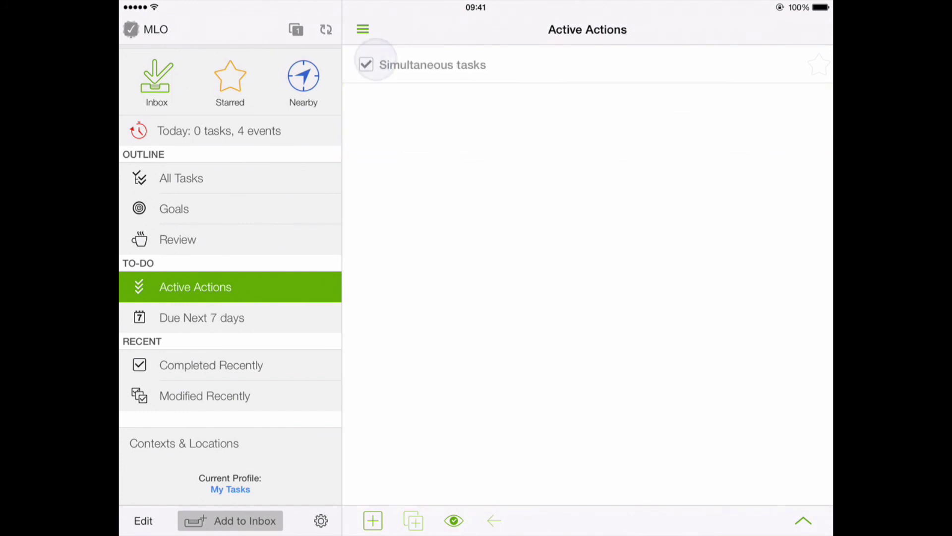
- Check off the primer, putty, floor, drywall and clean-up tasks and the project, then view All Tasks
{"action": "left_click", "coordinate": [367, 66]}
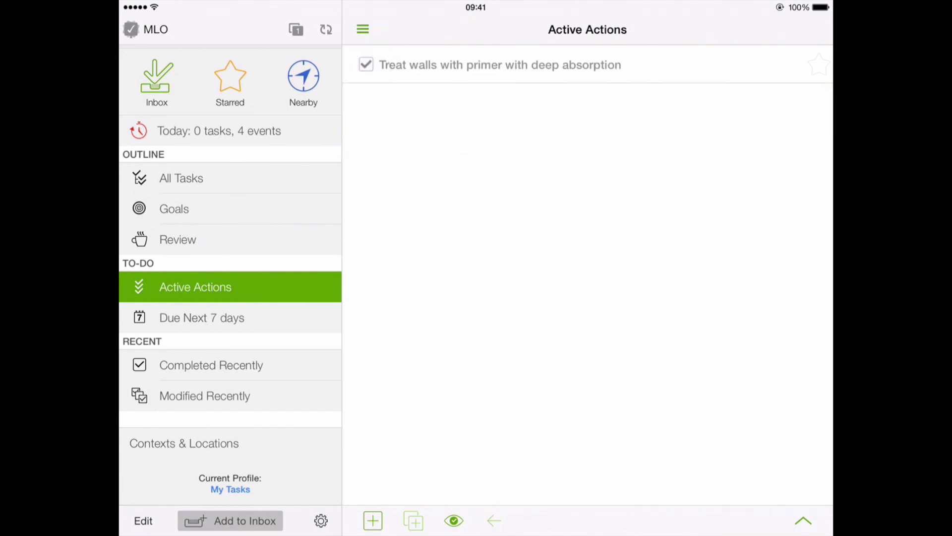
{"action": "left_click", "coordinate": [366, 65]}
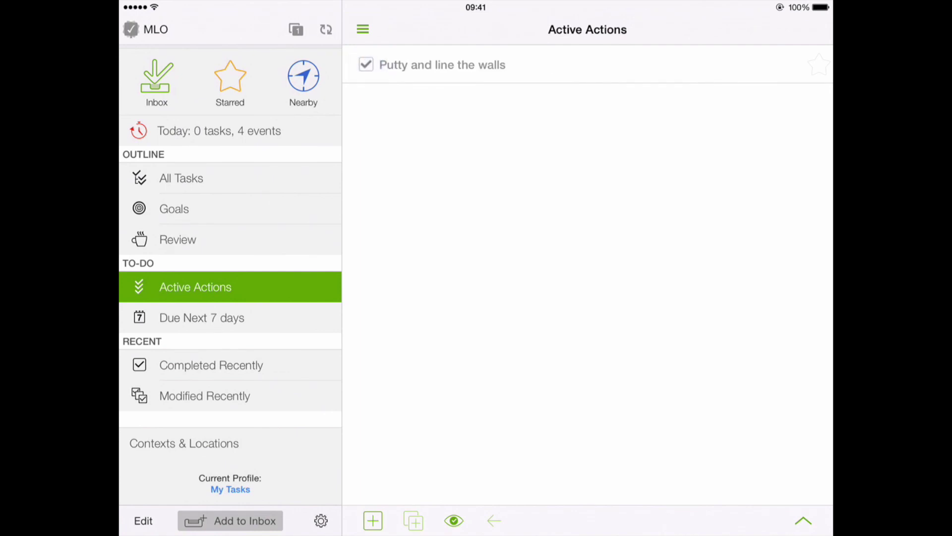
{"action": "left_click", "coordinate": [366, 65]}
{"action": "left_click", "coordinate": [366, 65]}
{"action": "left_click", "coordinate": [366, 64]}
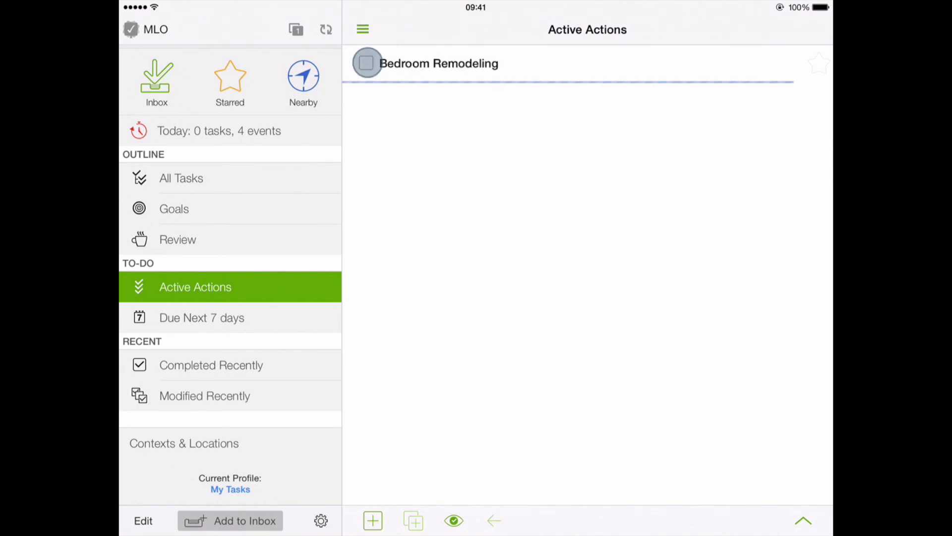
{"action": "left_click", "coordinate": [366, 63]}
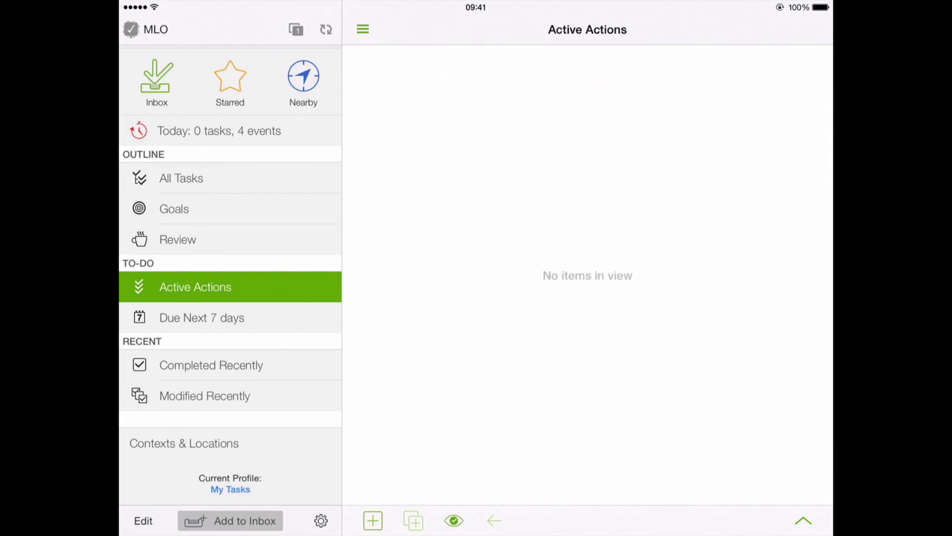
{"action": "left_click", "coordinate": [272, 178]}
{"action": "scroll", "coordinate": [602, 213], "scroll_direction": "up", "scroll_amount": 2}
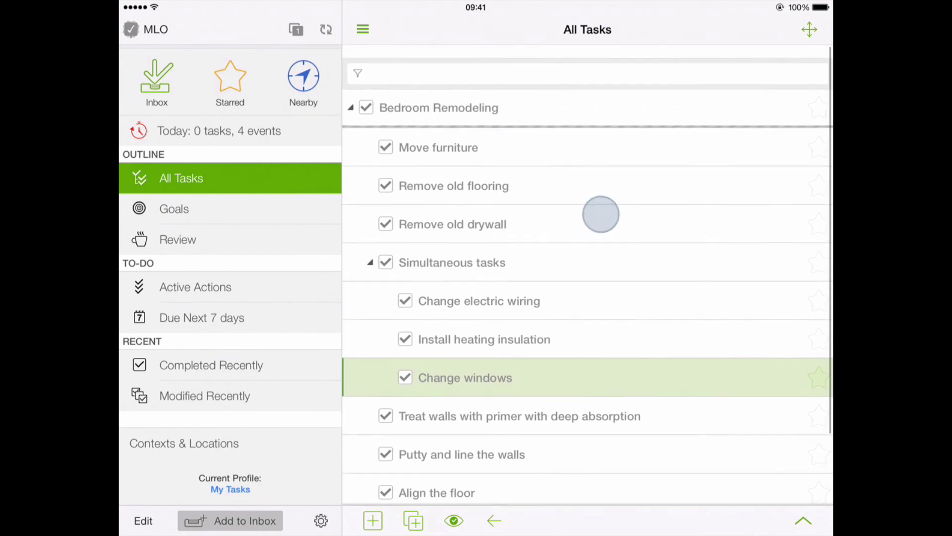